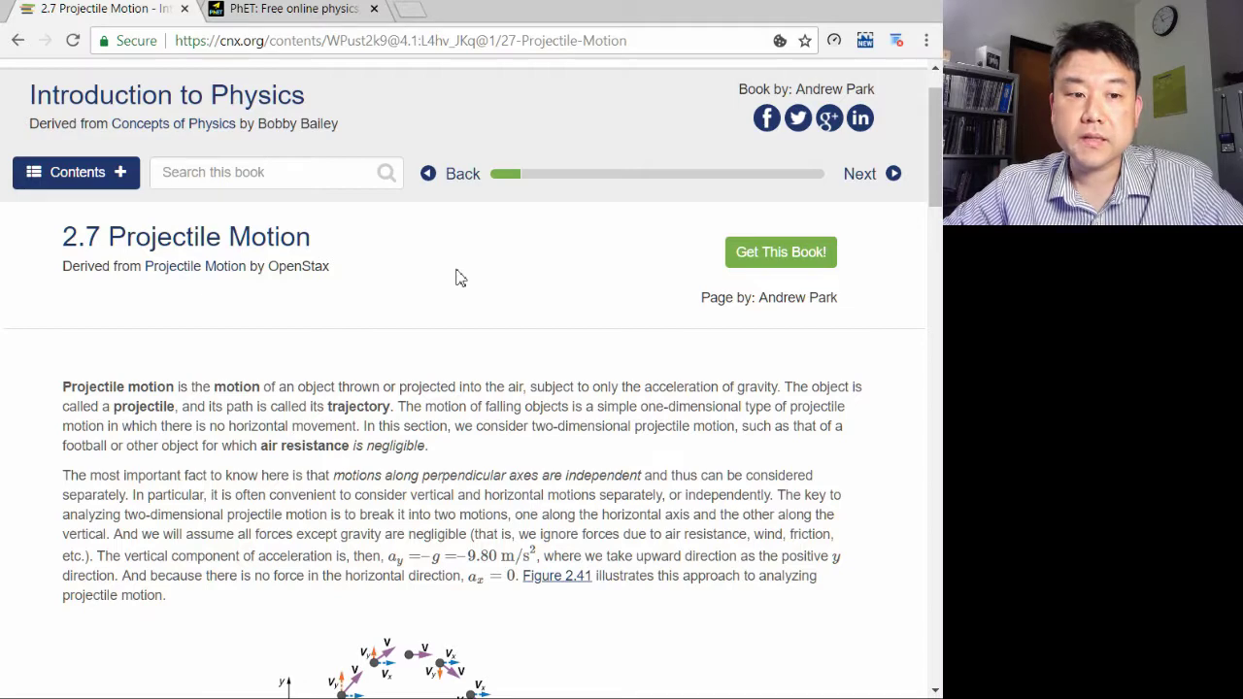
# - On the PhET site, find Projectile Motion among the Physics simulations and launch it
pyautogui.click(309, 9)
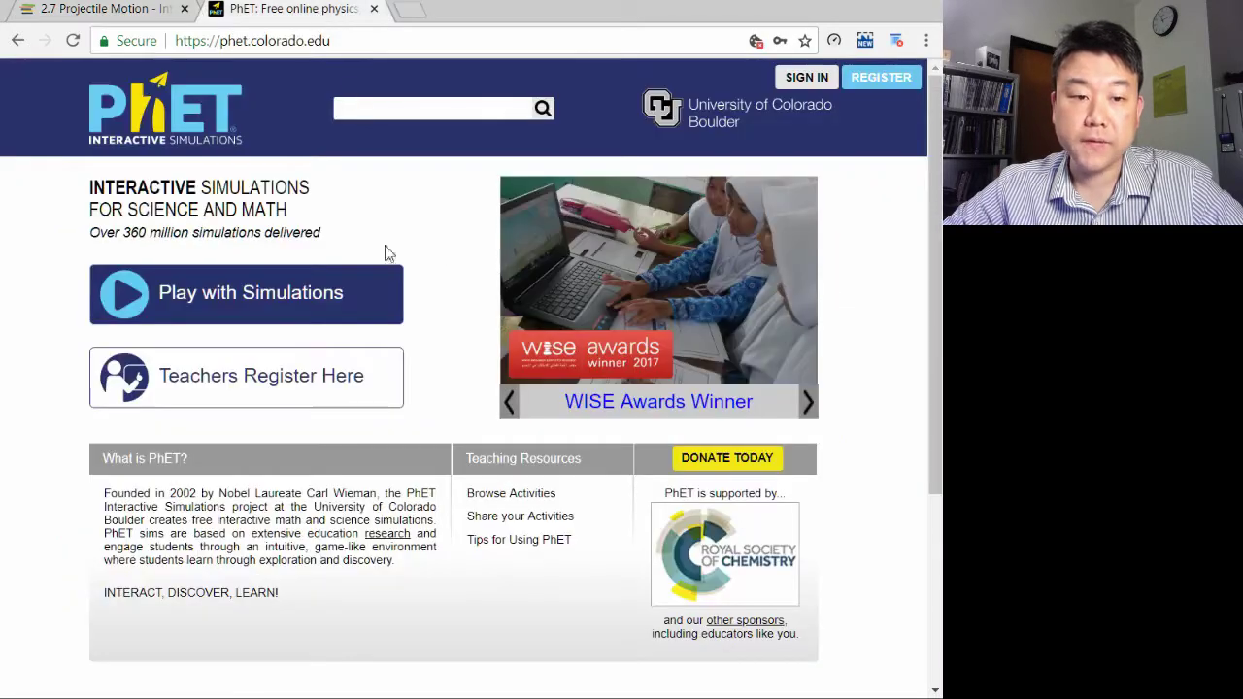
pyautogui.click(324, 302)
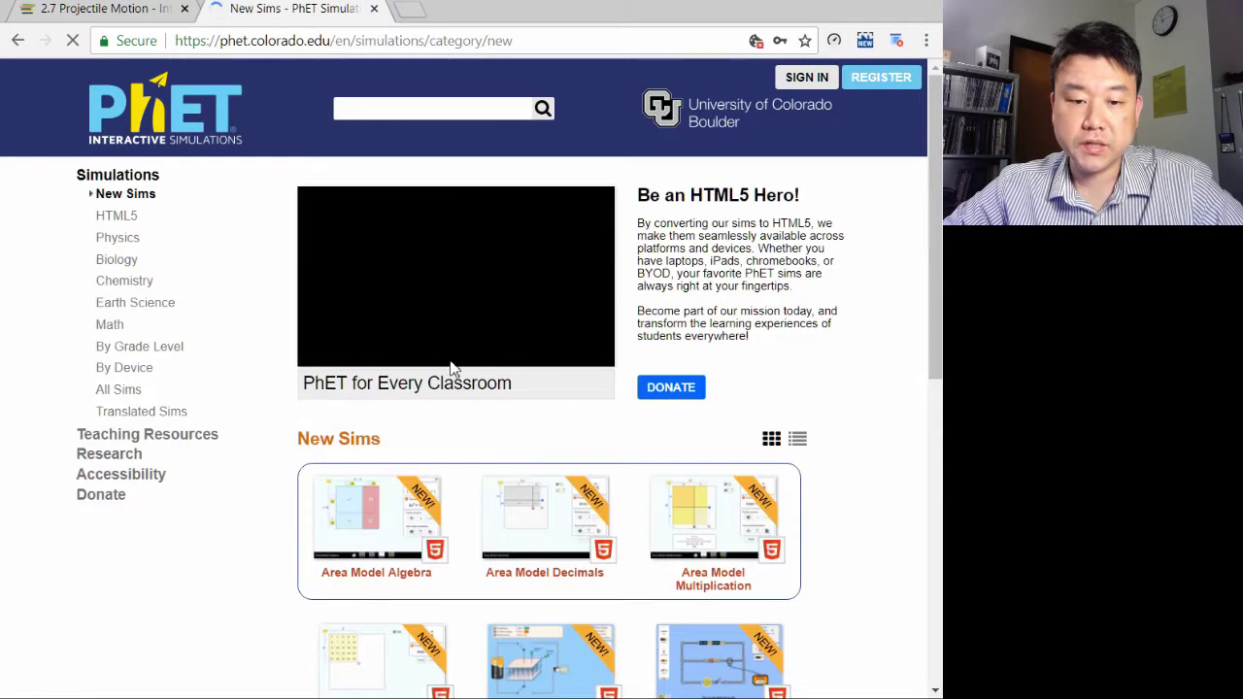
pyautogui.scroll(-1, 452, 370)
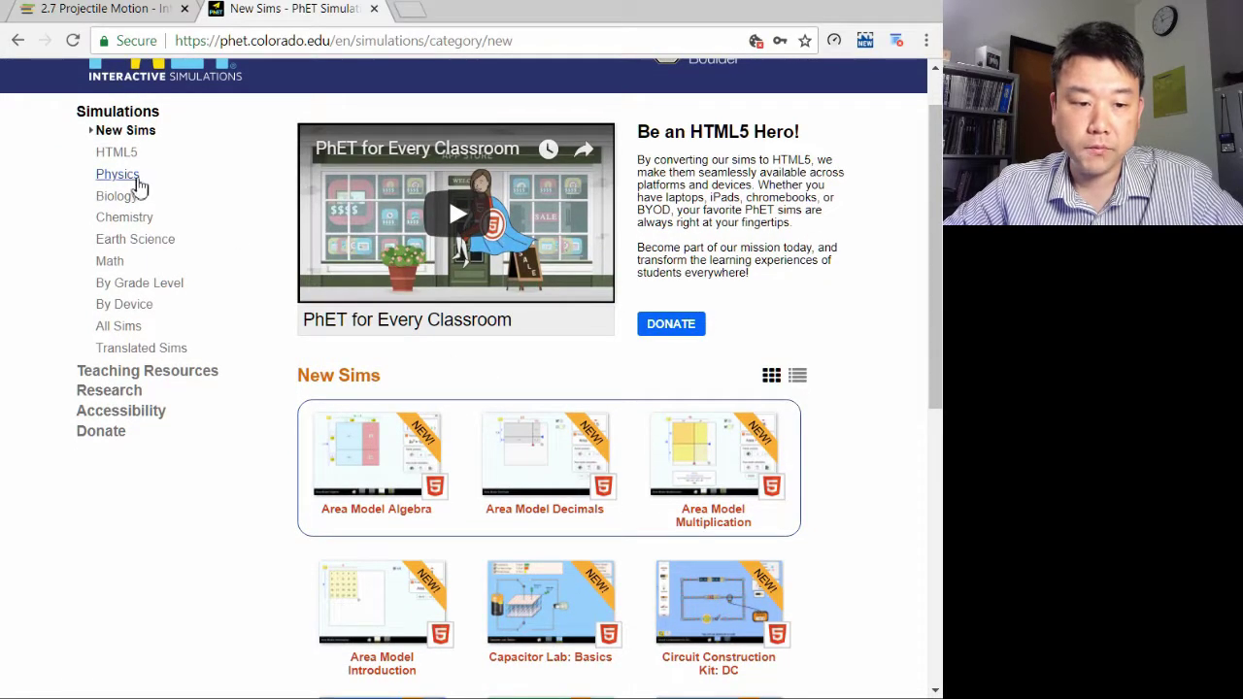
pyautogui.click(117, 175)
pyautogui.scroll(-10, 407, 309)
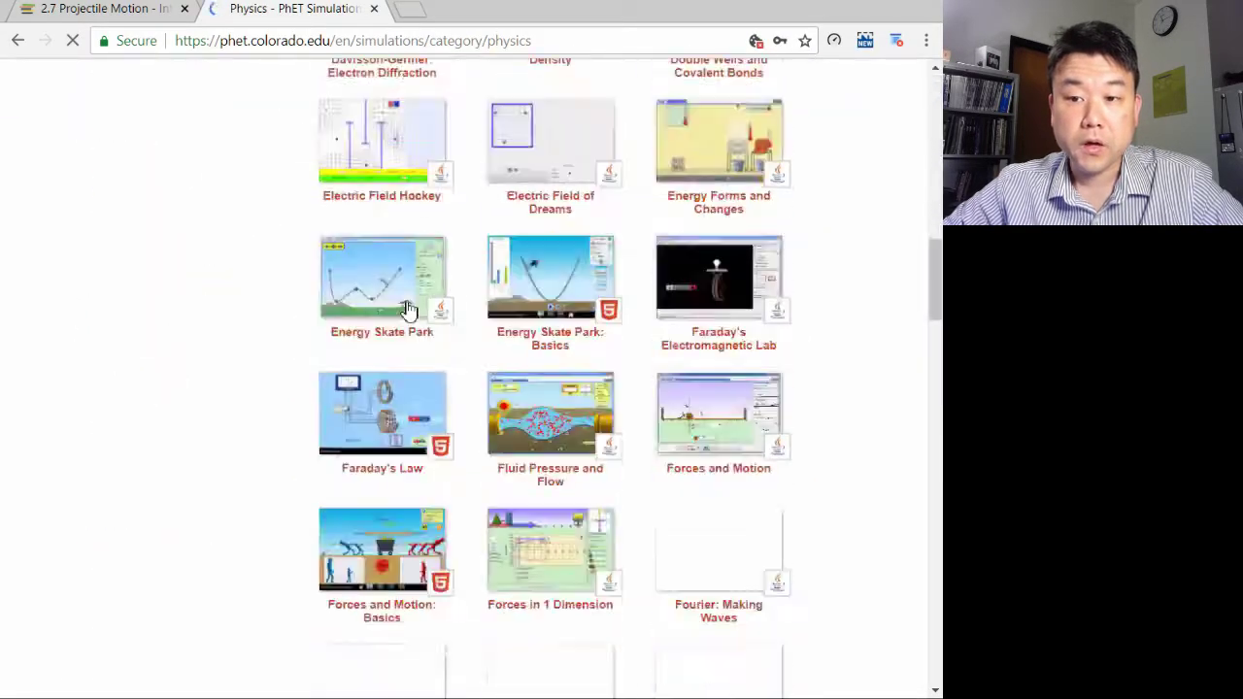
pyautogui.scroll(-14, 408, 309)
pyautogui.scroll(-3, 408, 309)
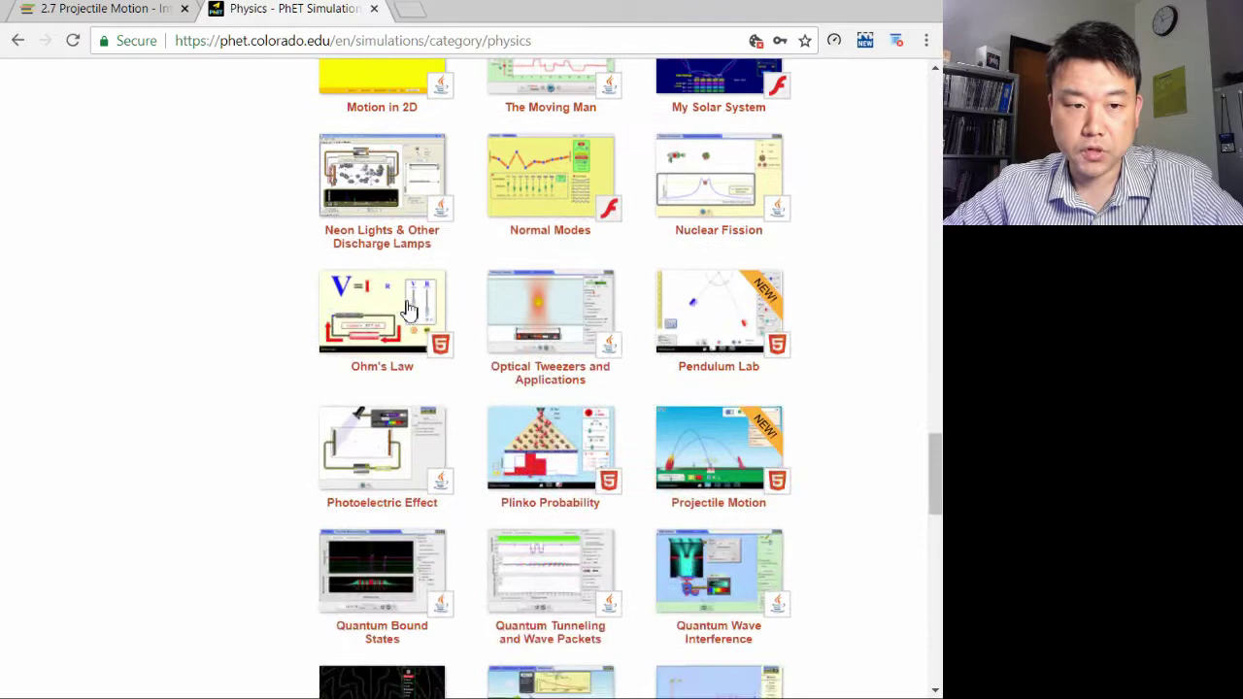
pyautogui.scroll(-3, 408, 309)
pyautogui.click(712, 347)
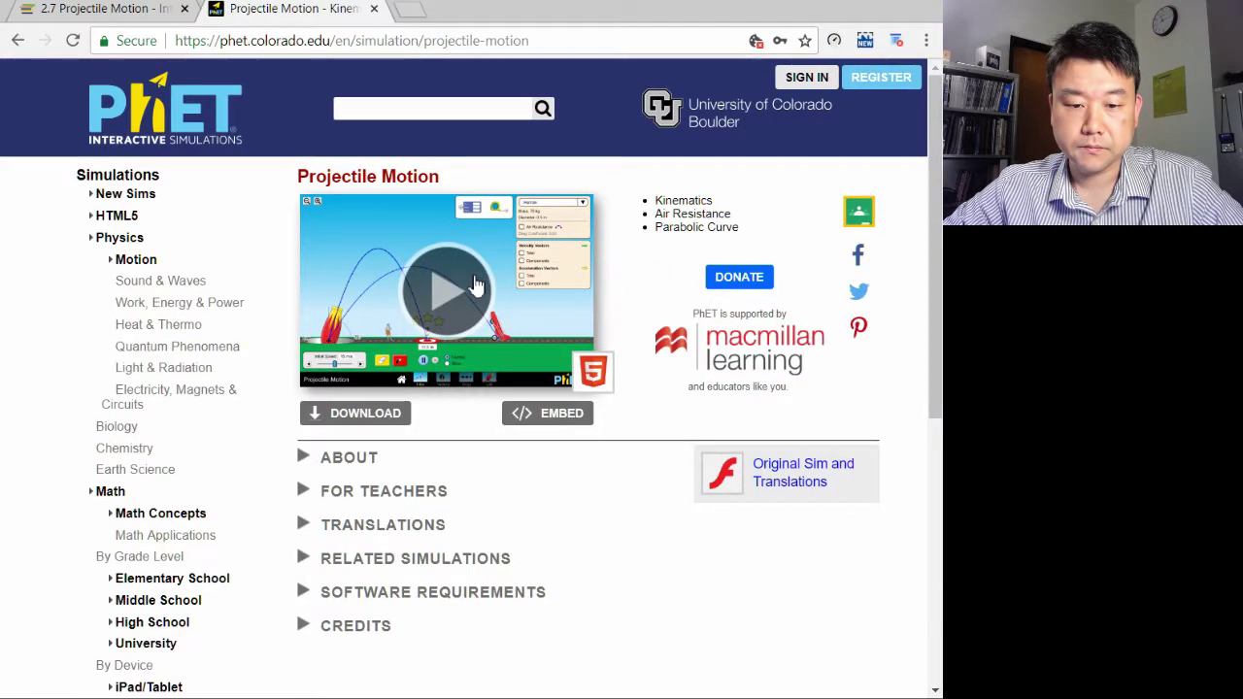
pyautogui.click(476, 283)
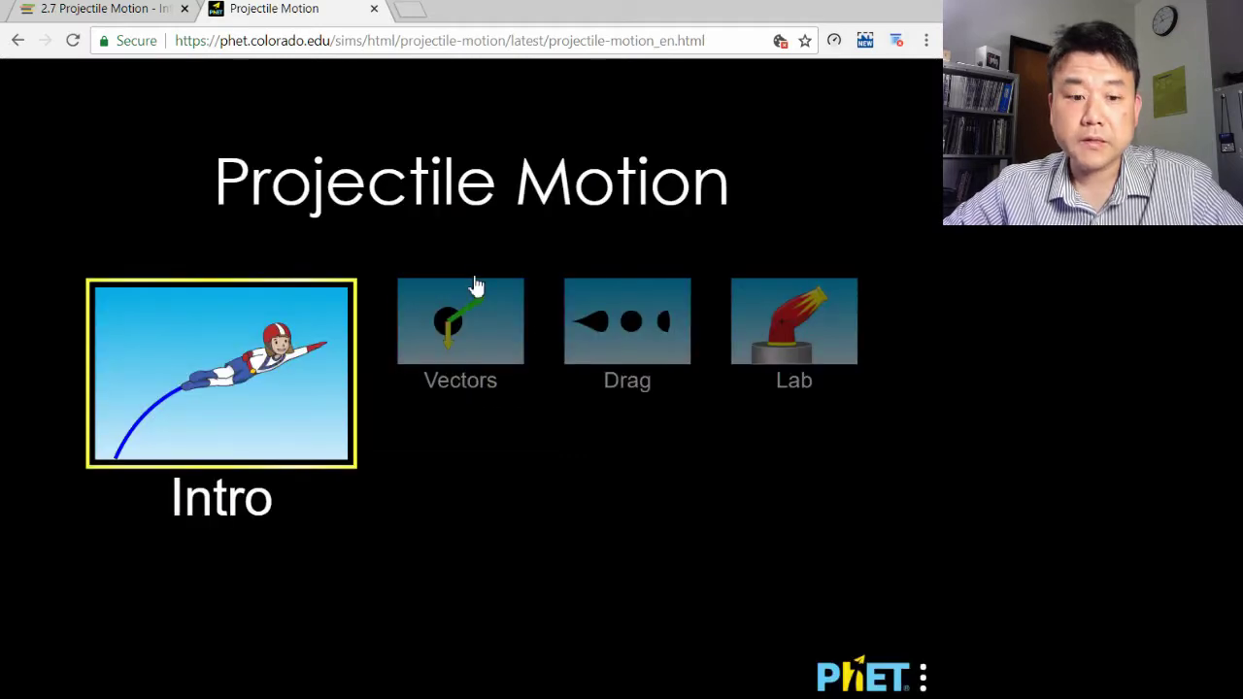
# - On the Intro screen, fire a pumpkin at 0 m/s initial speed so it drops straight down
pyautogui.click(285, 332)
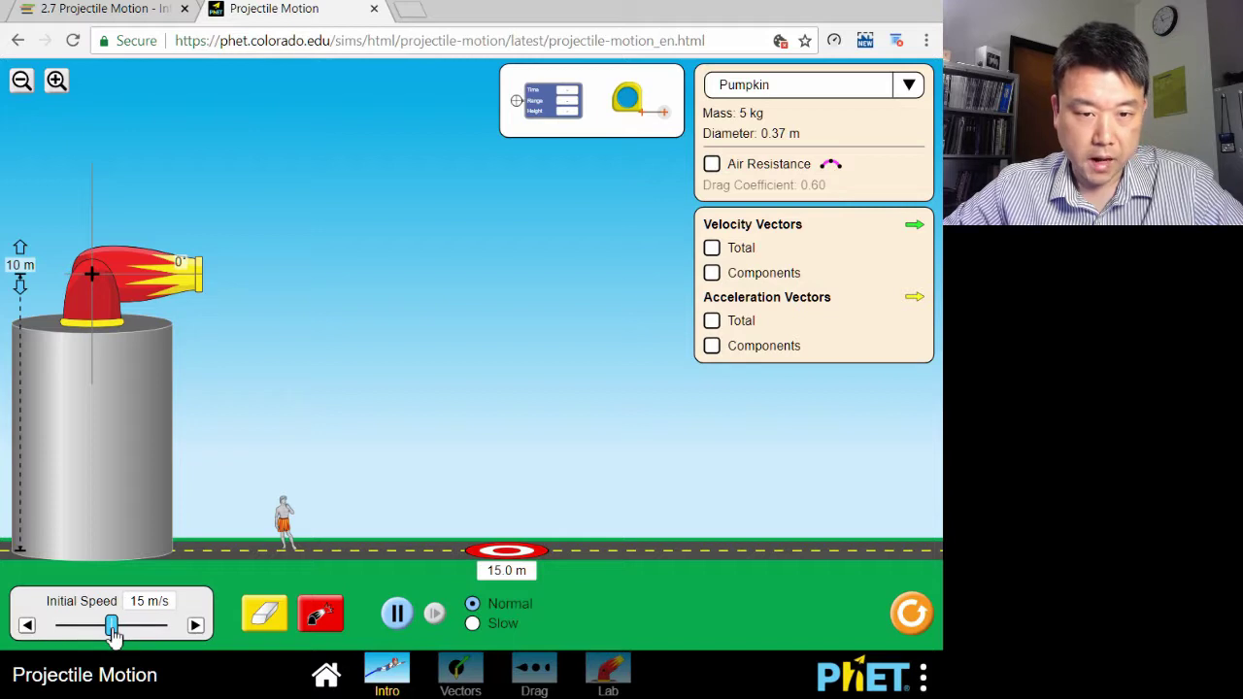
pyautogui.moveTo(112, 632); pyautogui.dragTo(56, 633)
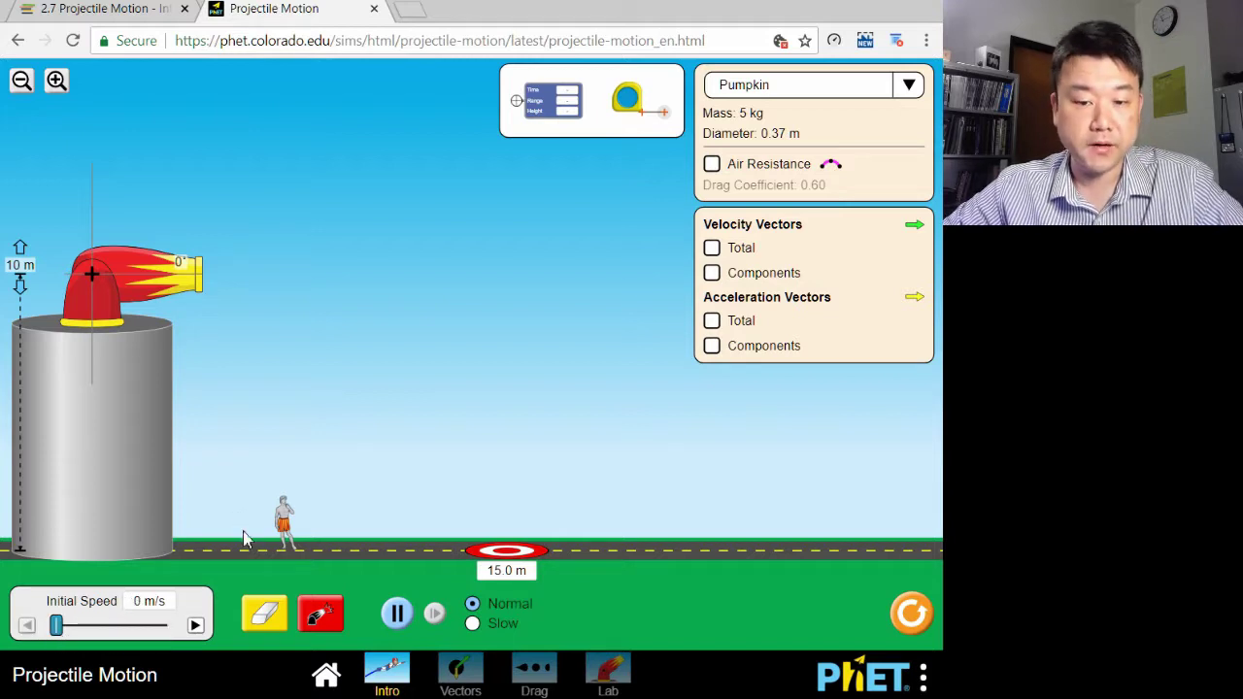
pyautogui.click(323, 617)
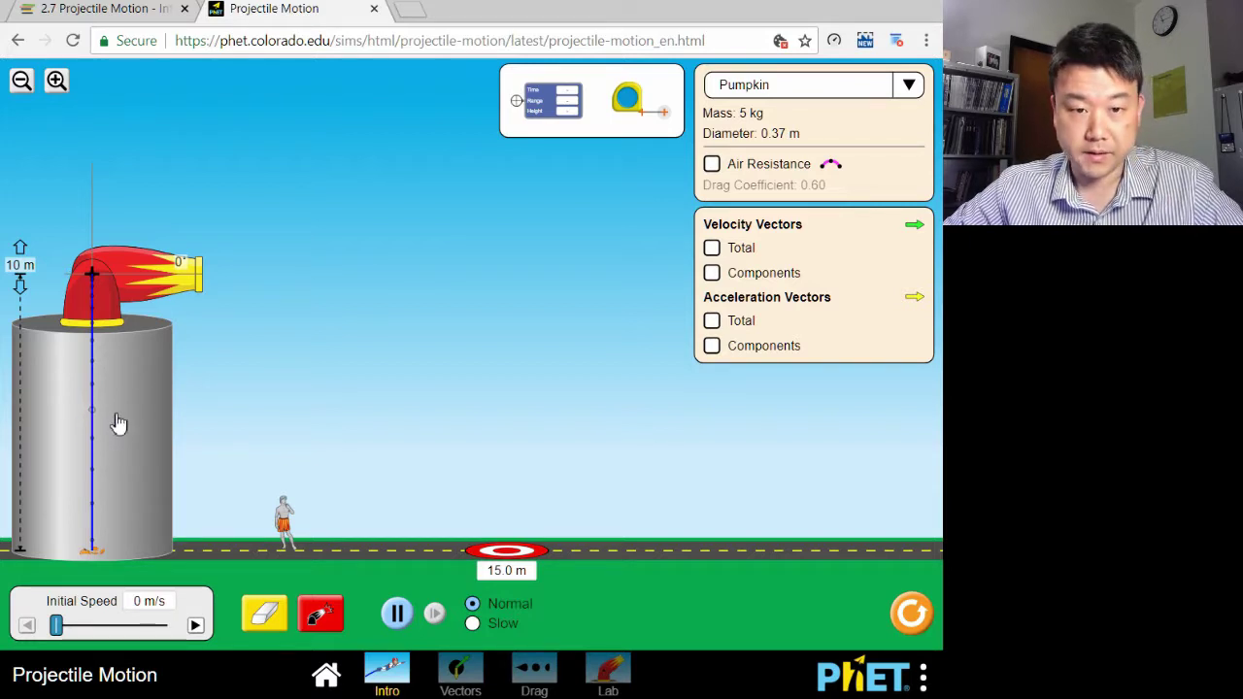
# - Fire a pumpkin at 5 m/s initial speed
pyautogui.click(195, 625)
pyautogui.click(195, 626)
pyautogui.click(196, 625)
pyautogui.click(196, 625)
pyautogui.click(195, 625)
pyautogui.click(195, 625)
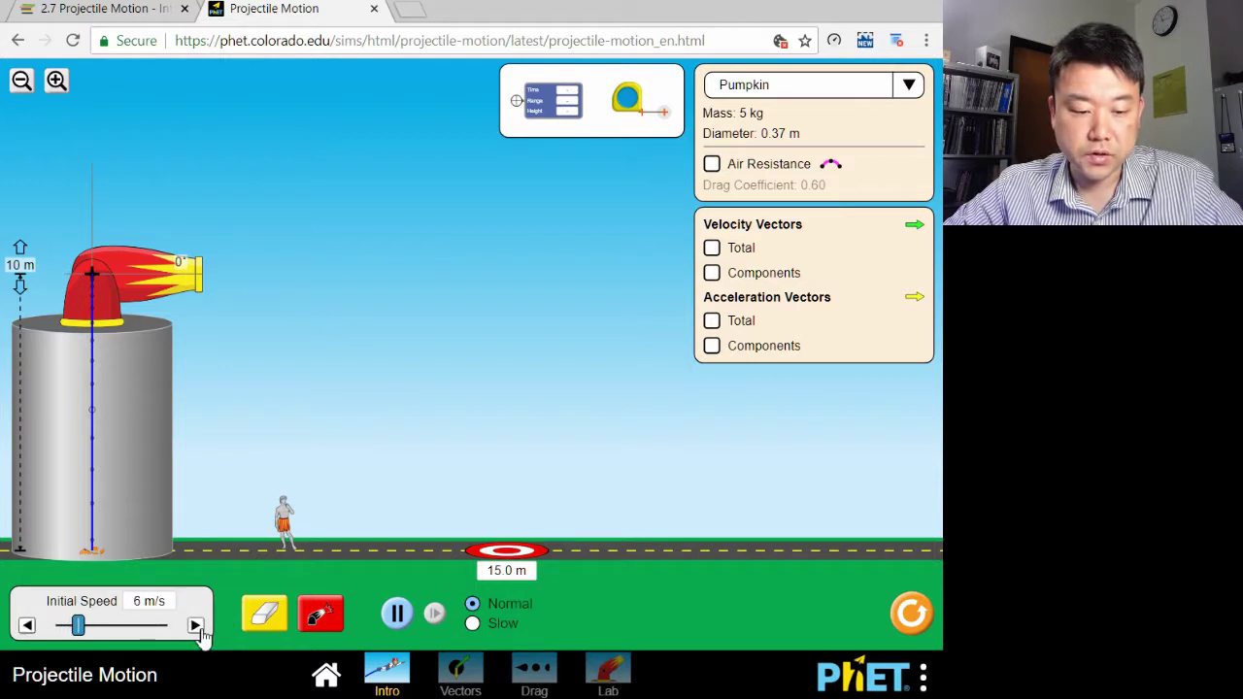
pyautogui.click(27, 627)
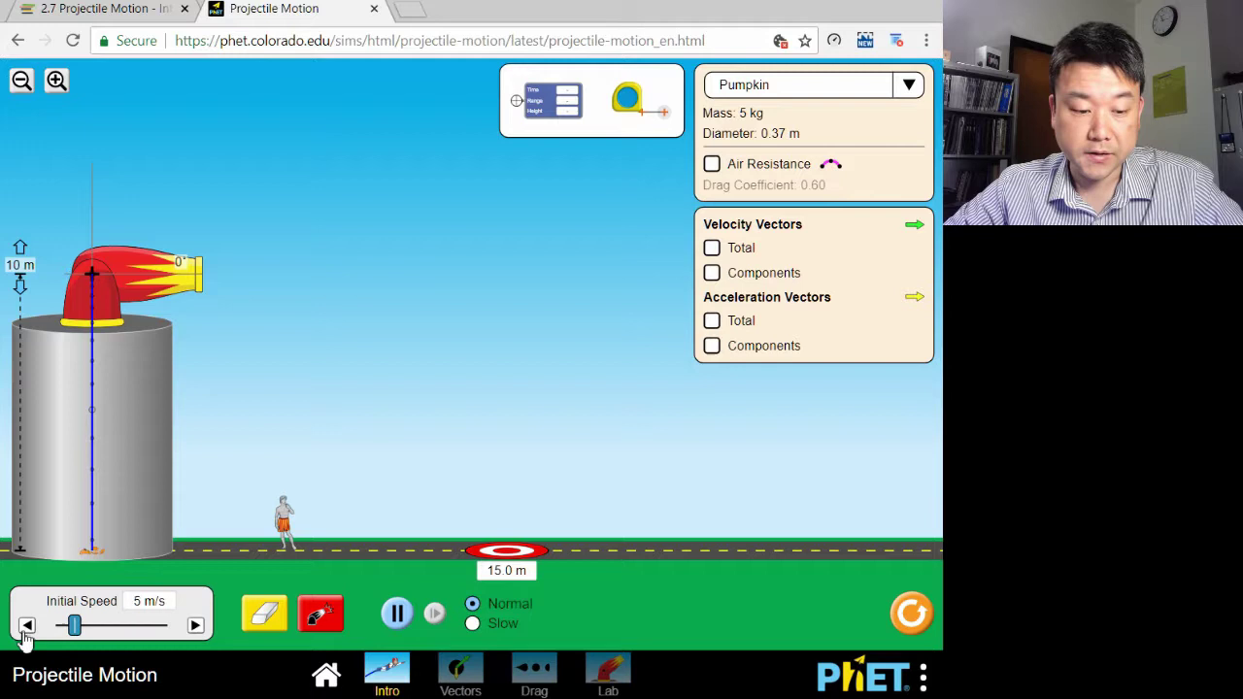
pyautogui.click(323, 623)
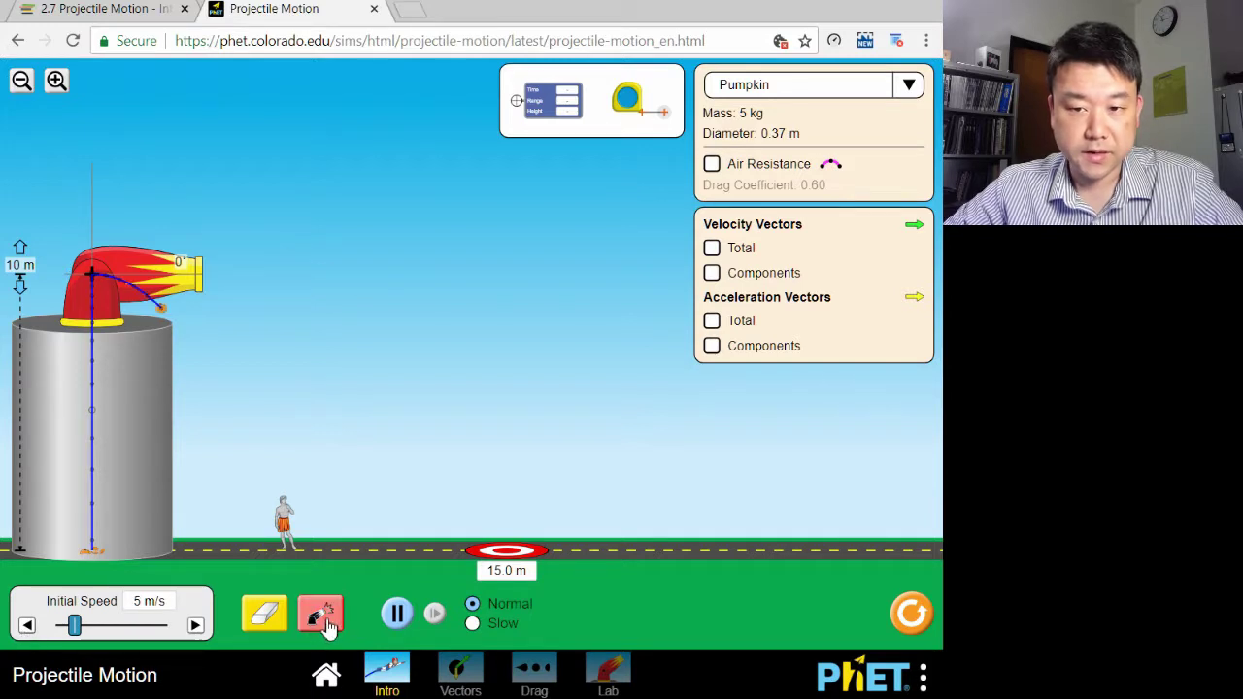
# - Fire a second pumpkin at 10 m/s initial speed
pyautogui.click(195, 626)
pyautogui.click(195, 627)
pyautogui.click(196, 627)
pyautogui.click(195, 627)
pyautogui.click(195, 627)
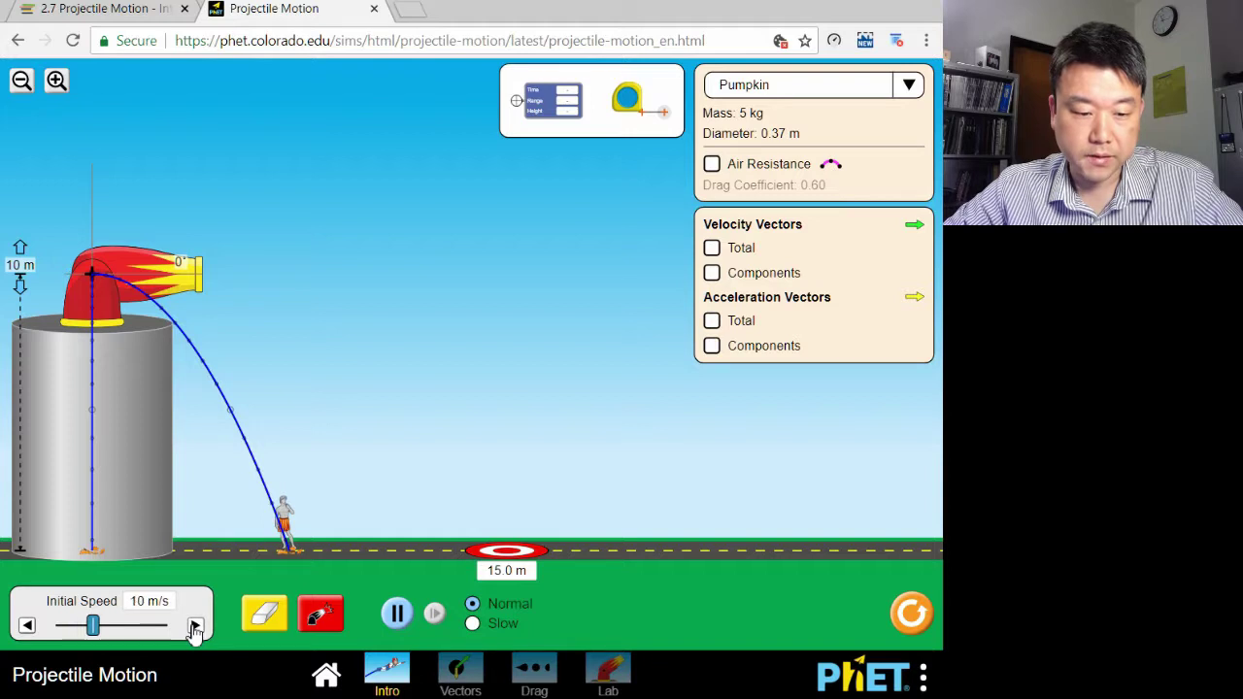
pyautogui.click(328, 620)
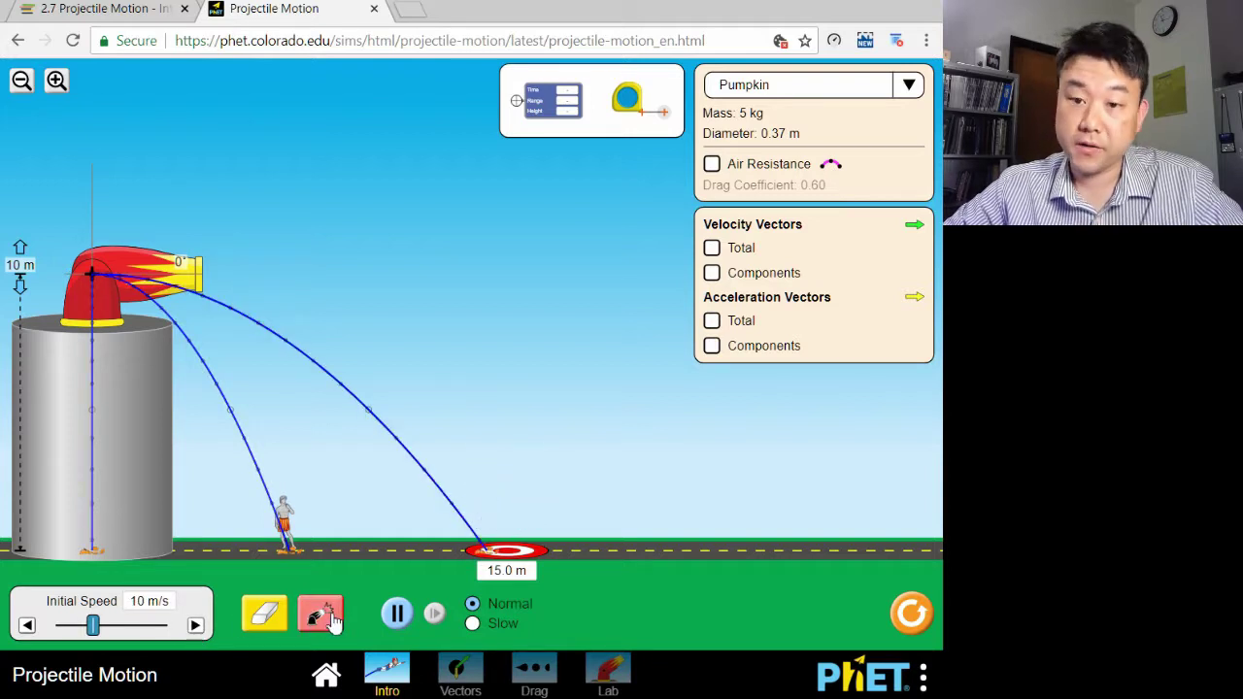
# - Fire a third pumpkin at 15 m/s, overshooting the target
pyautogui.click(196, 627)
pyautogui.click(196, 627)
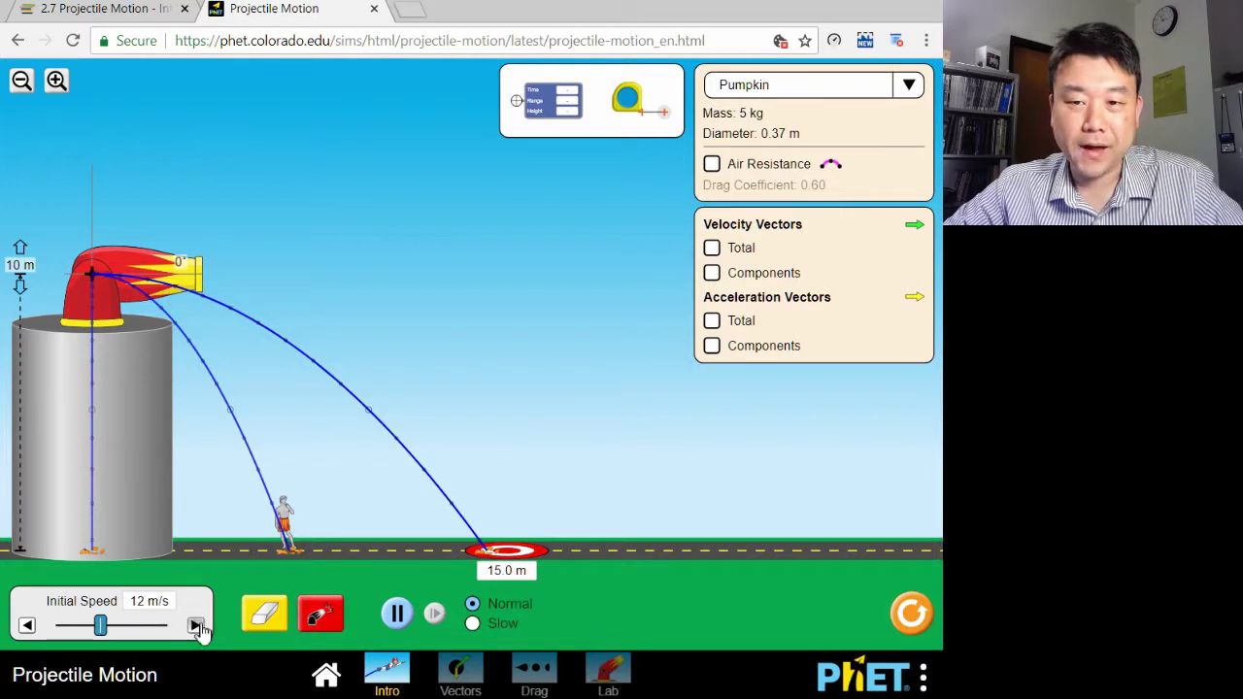
pyautogui.click(196, 627)
pyautogui.click(196, 627)
pyautogui.click(197, 627)
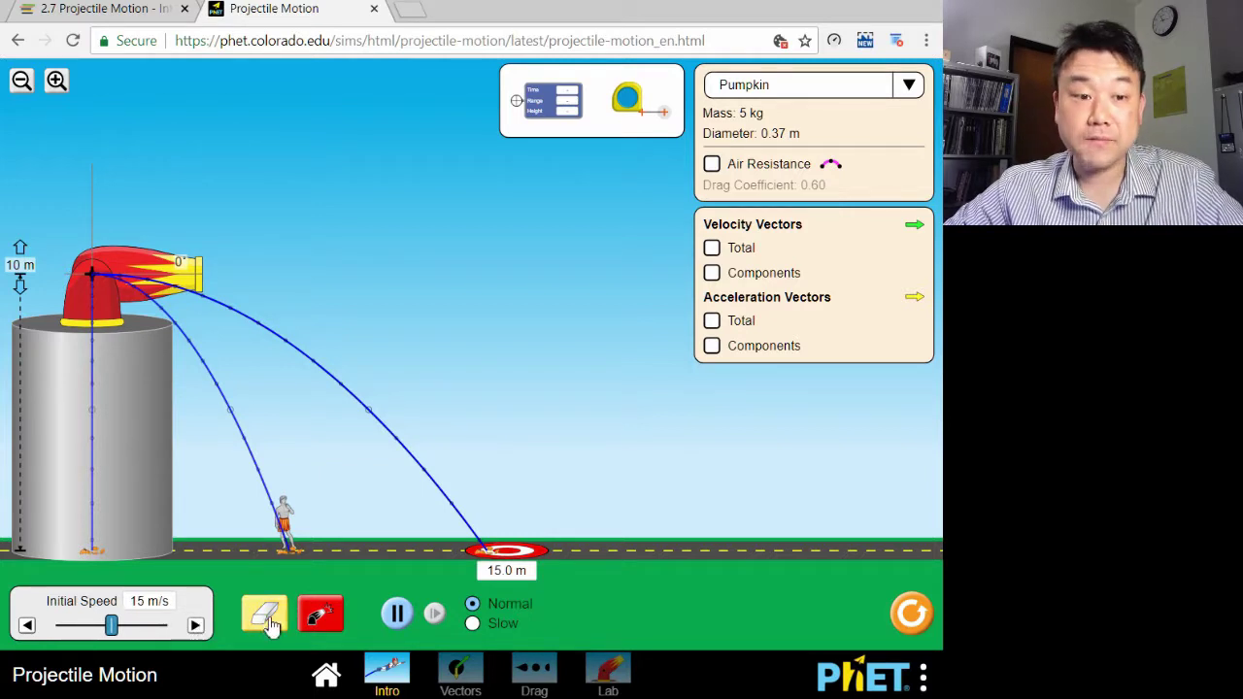
pyautogui.click(320, 620)
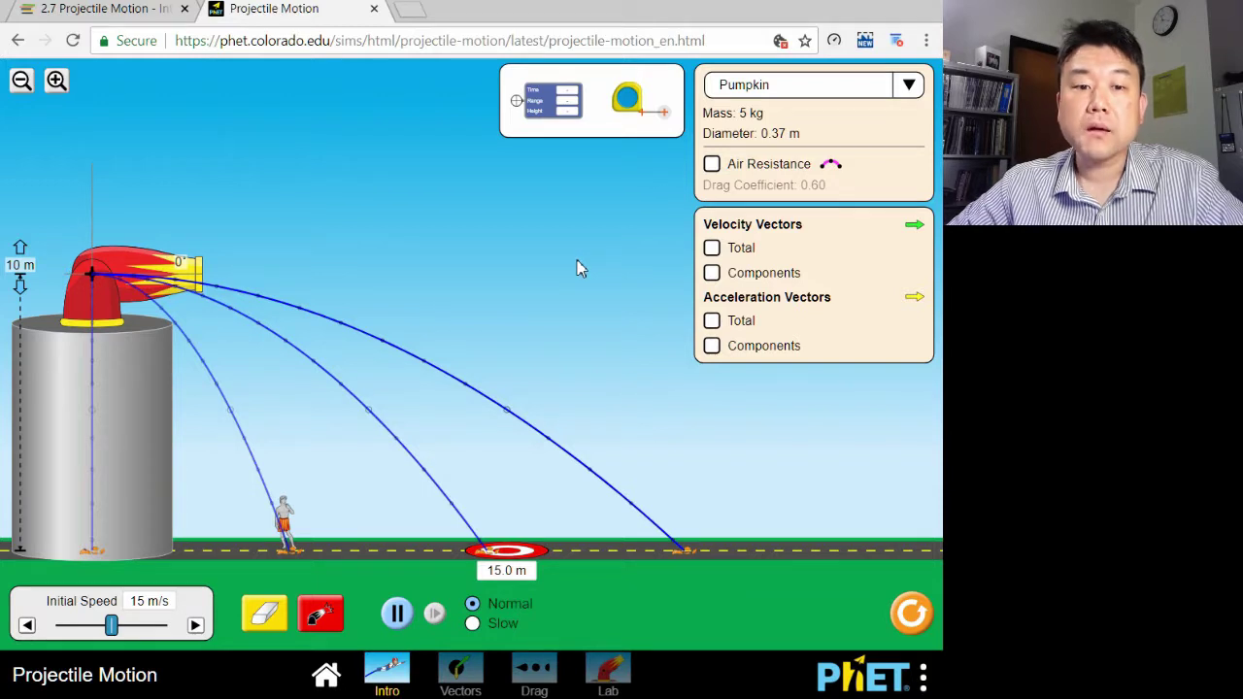
# - On the Vectors screen, set the cannon to 15 m/s and aim it at 45°
pyautogui.click(463, 672)
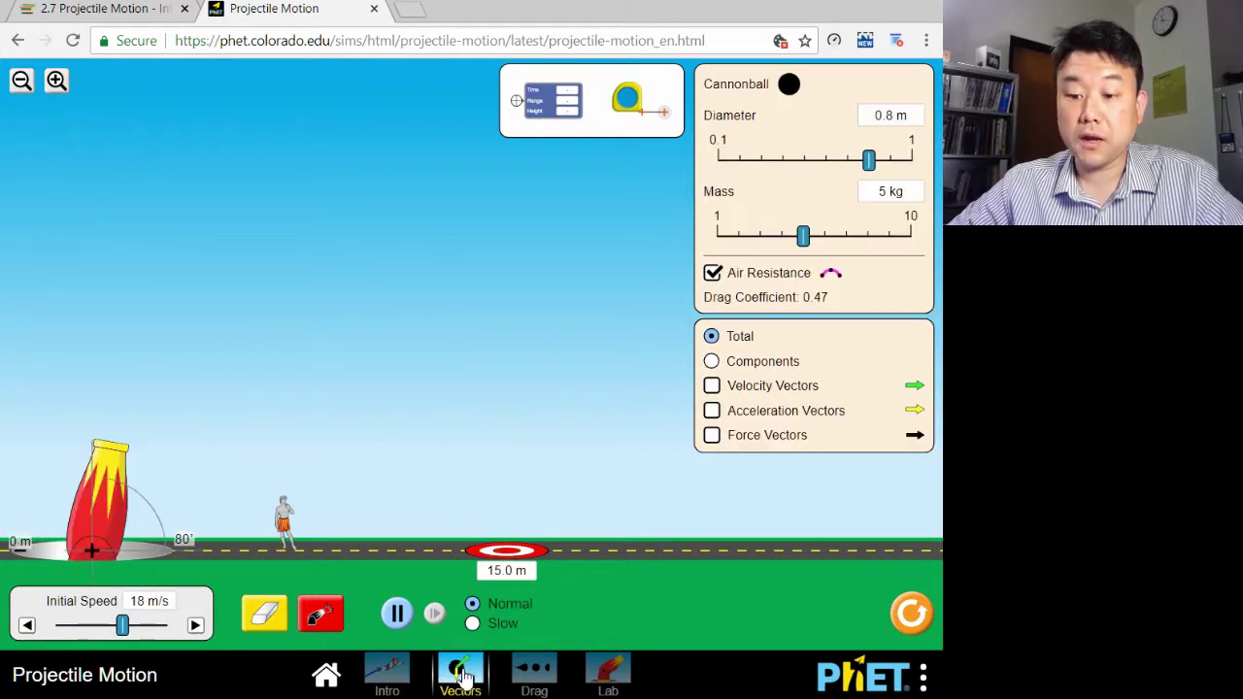
pyautogui.click(27, 627)
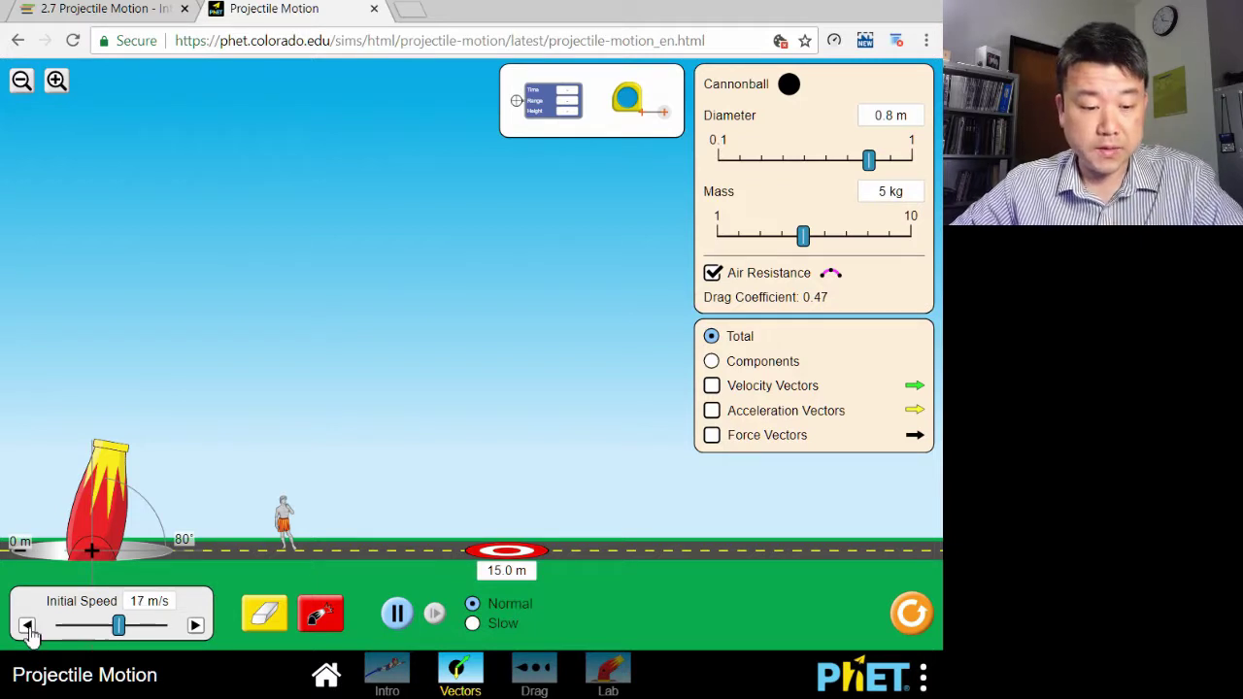
pyautogui.click(27, 626)
pyautogui.click(27, 627)
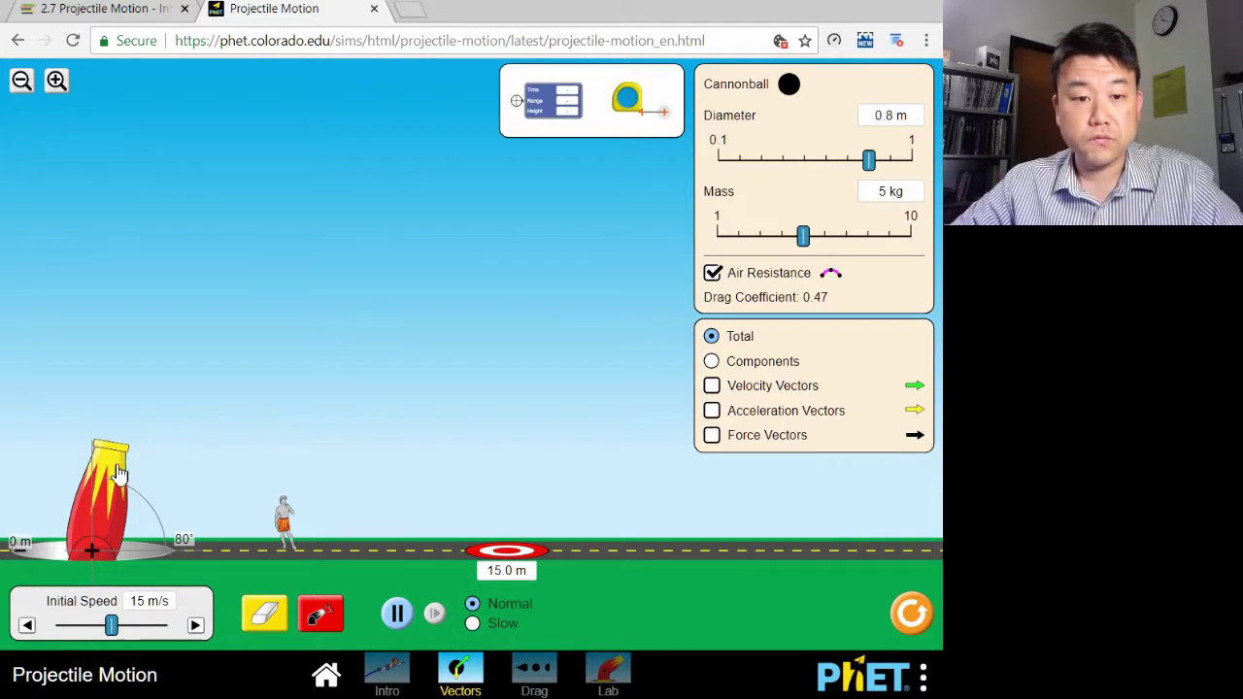
pyautogui.moveTo(117, 473); pyautogui.dragTo(180, 490)
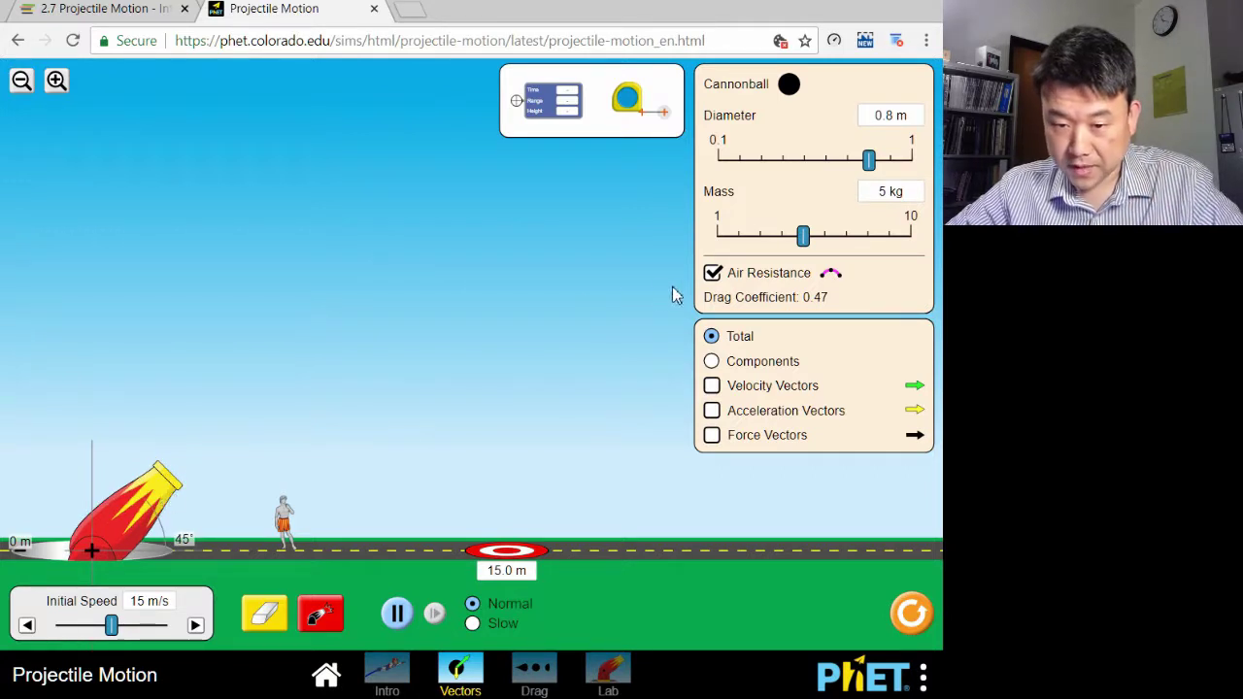
# - With air resistance off, fire 15 m/s cannonballs at 45°, 40° and 50°
pyautogui.click(712, 274)
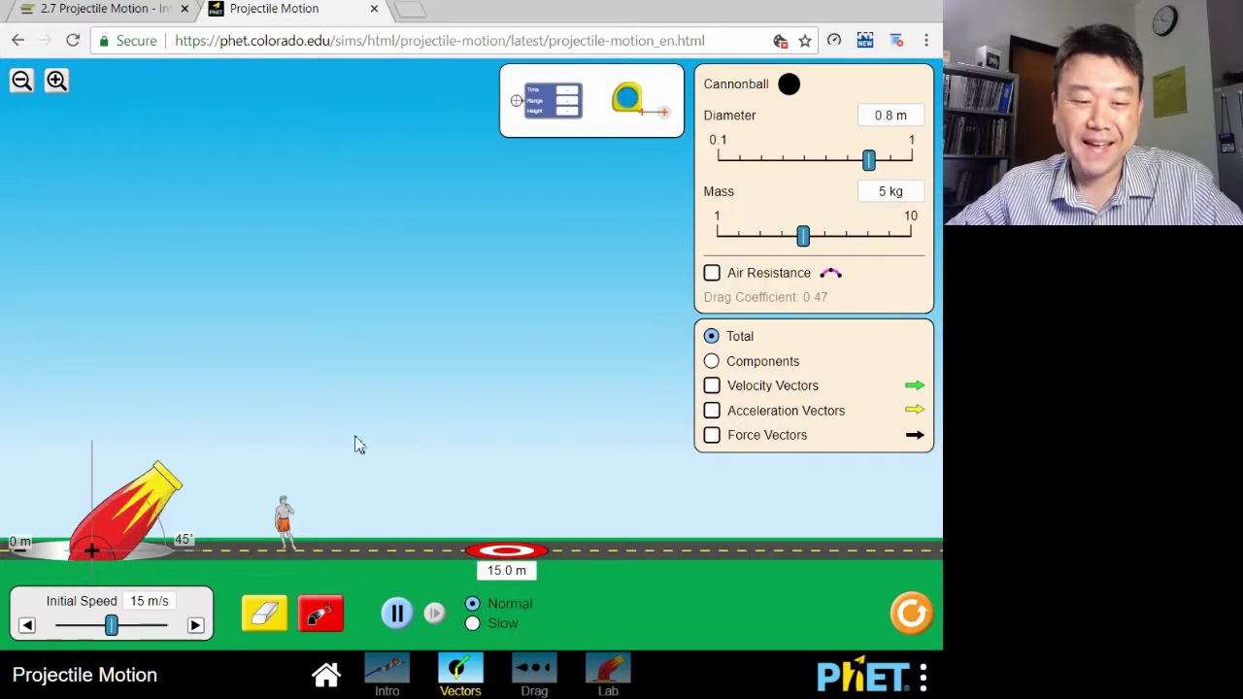
pyautogui.click(320, 618)
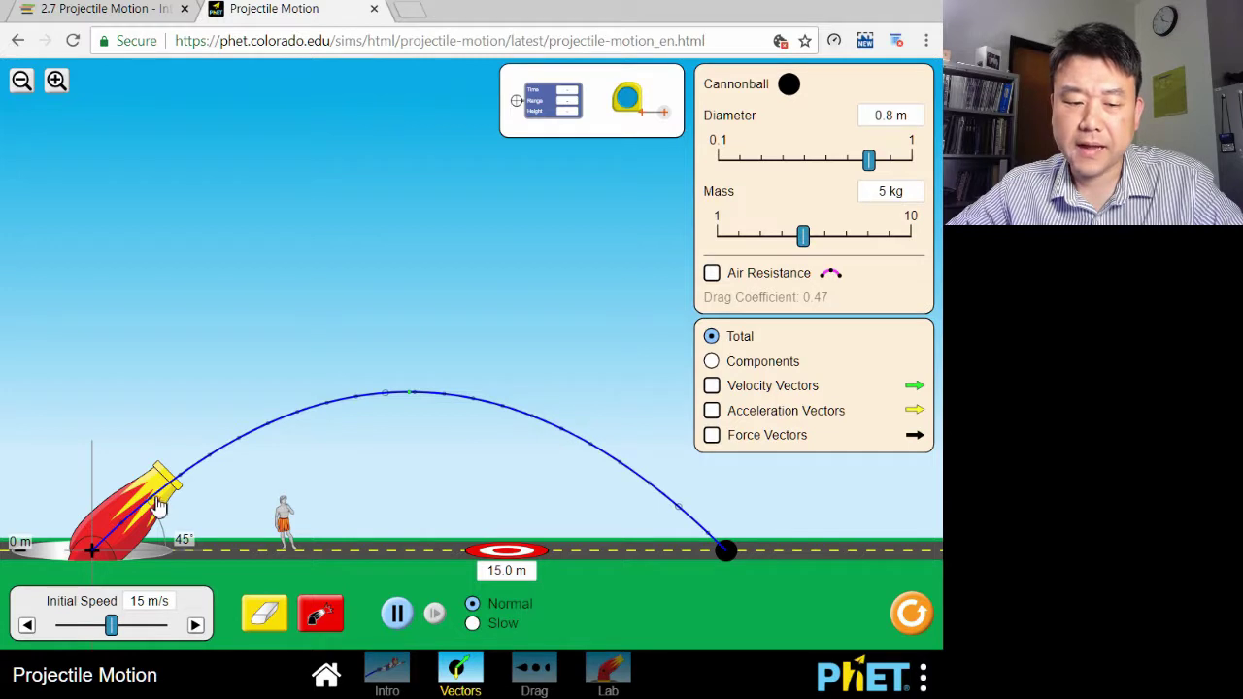
pyautogui.moveTo(158, 504); pyautogui.dragTo(165, 514)
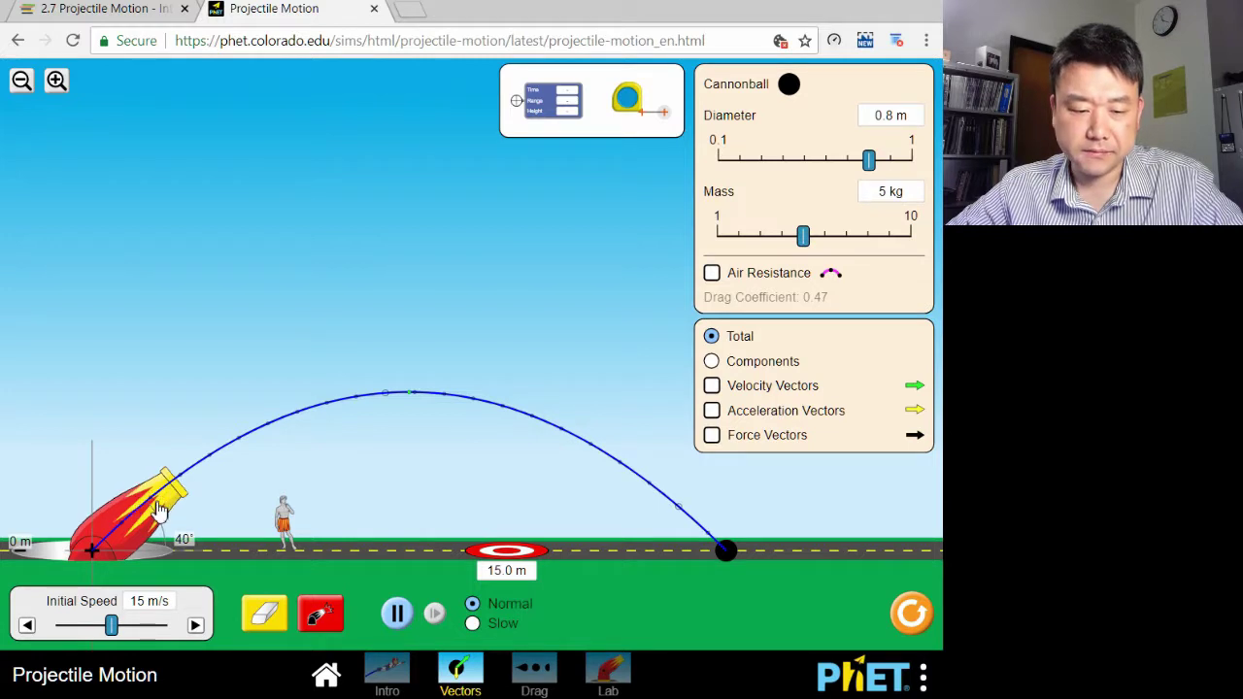
pyautogui.click(319, 616)
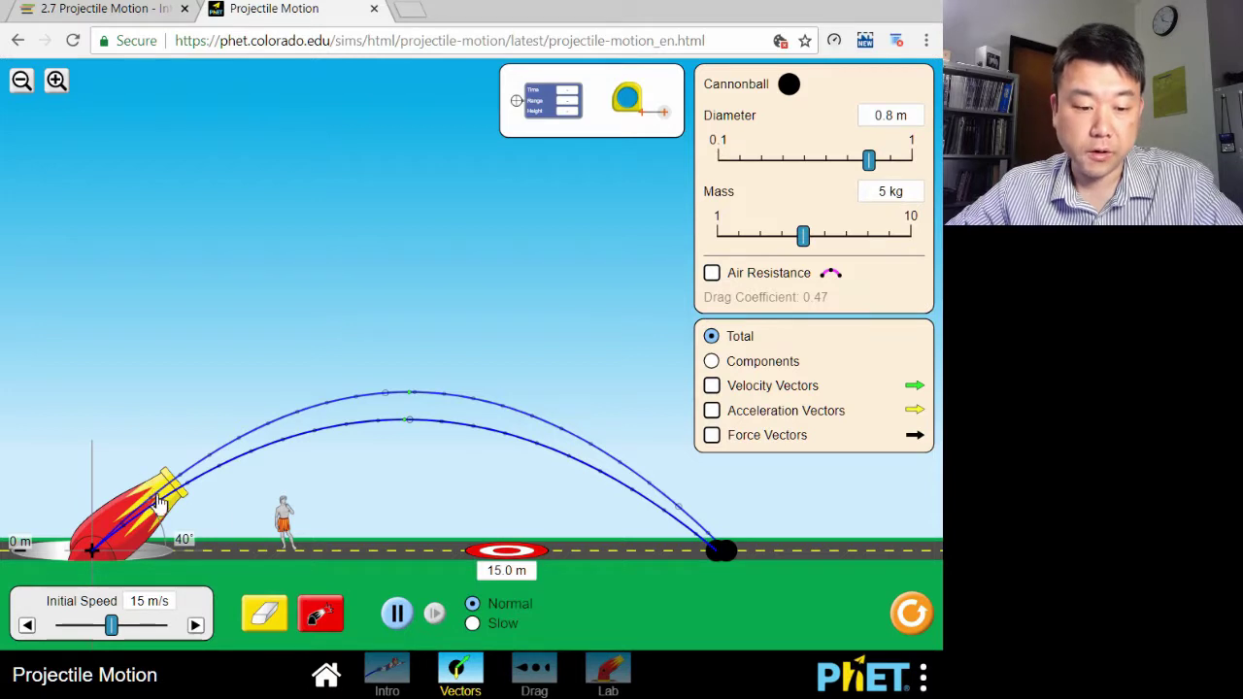
pyautogui.moveTo(154, 499); pyautogui.dragTo(151, 493)
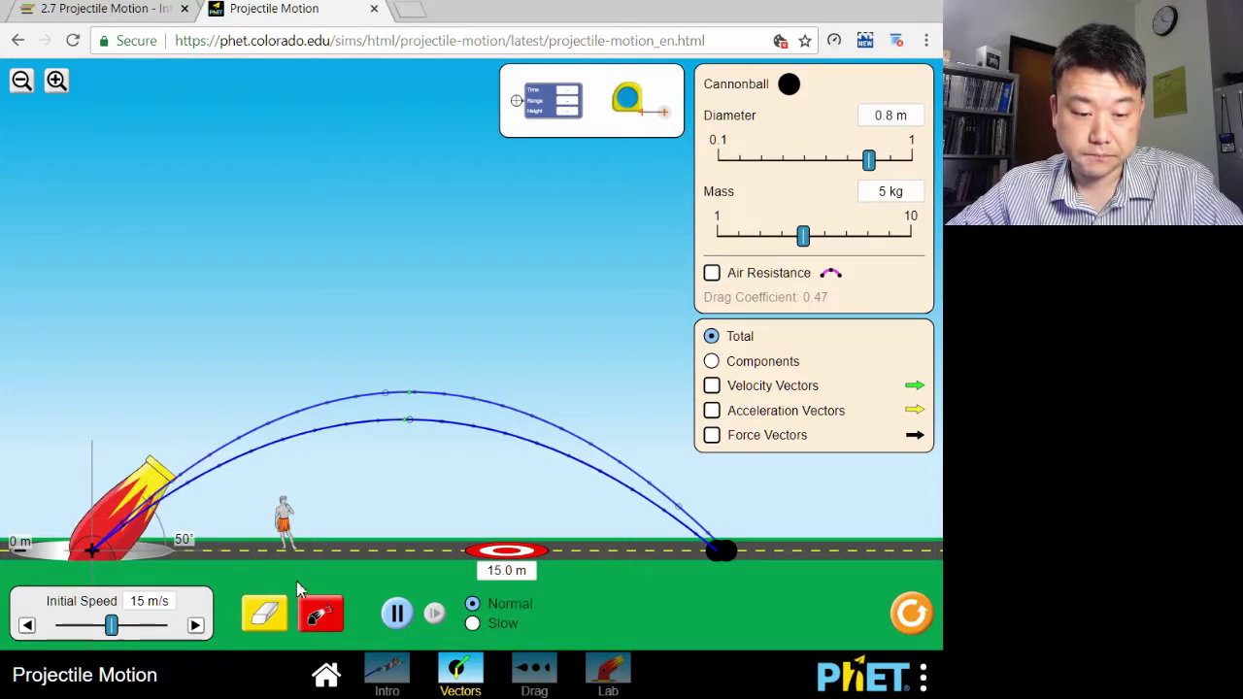
pyautogui.click(319, 616)
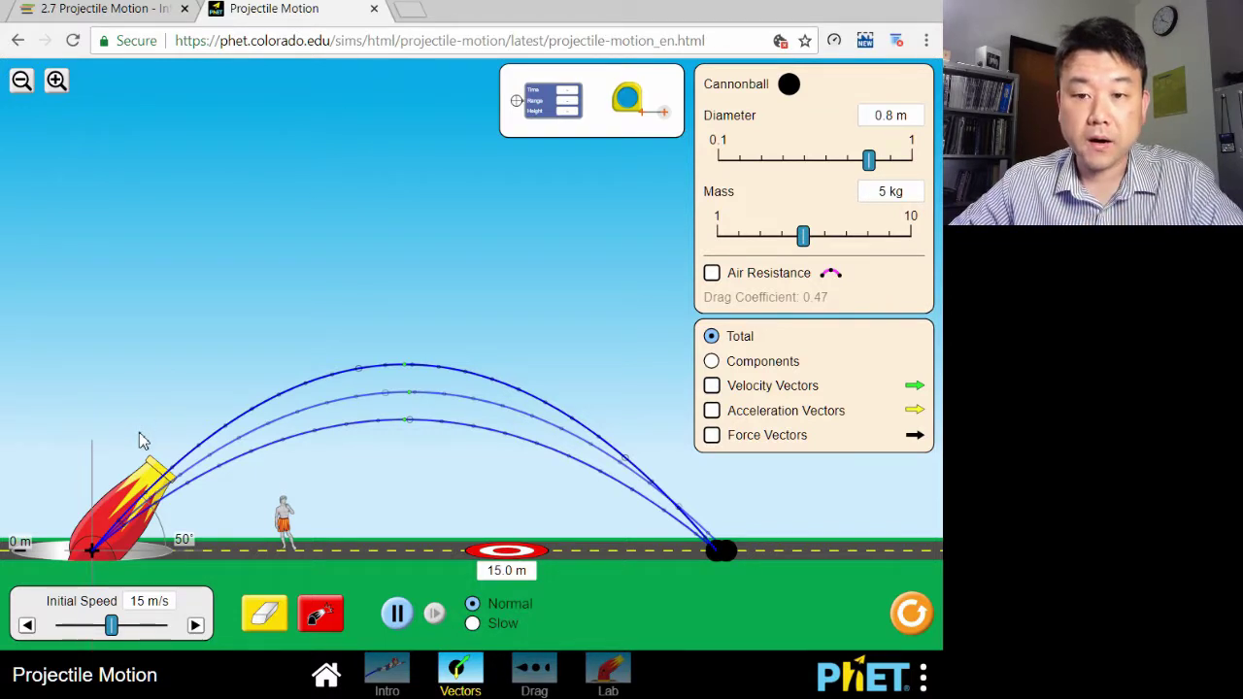
# - Fire cannonballs at 25° and at 65°, both landing near 15 m
pyautogui.moveTo(134, 511); pyautogui.dragTo(154, 531)
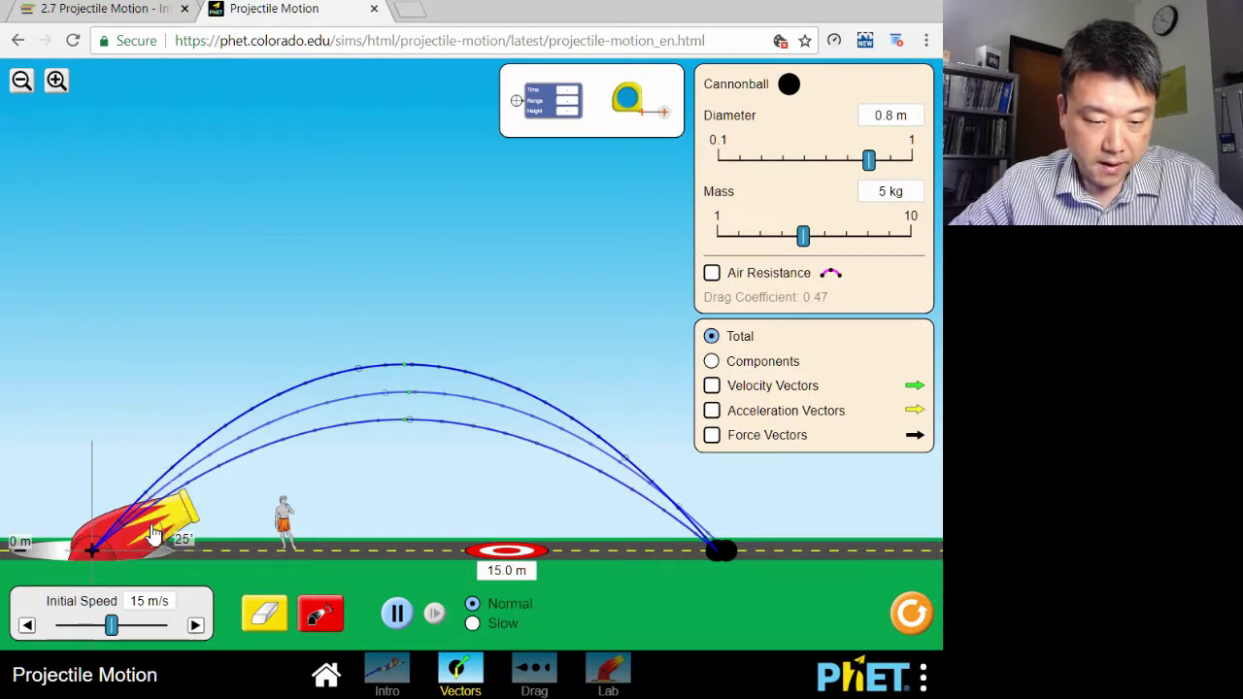
pyautogui.click(322, 615)
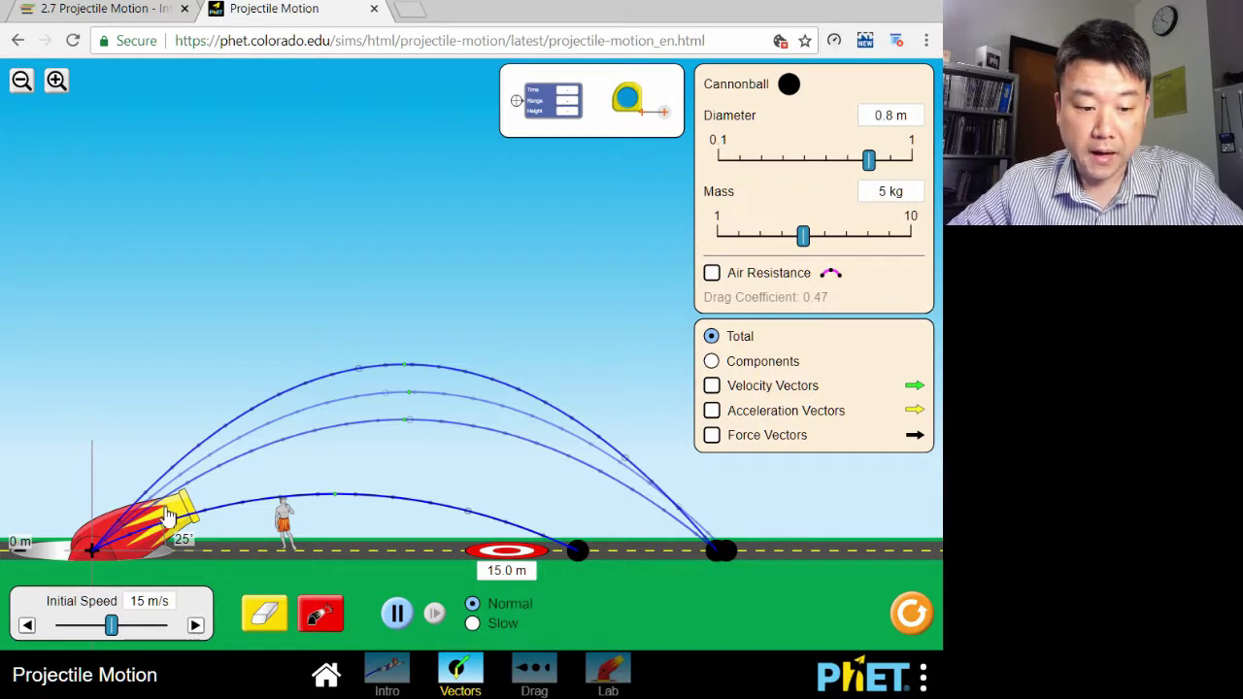
pyautogui.moveTo(167, 515)
pyautogui.mouseDown()
pyautogui.moveTo(150, 470)
pyautogui.moveTo(127, 452)
pyautogui.mouseUp()
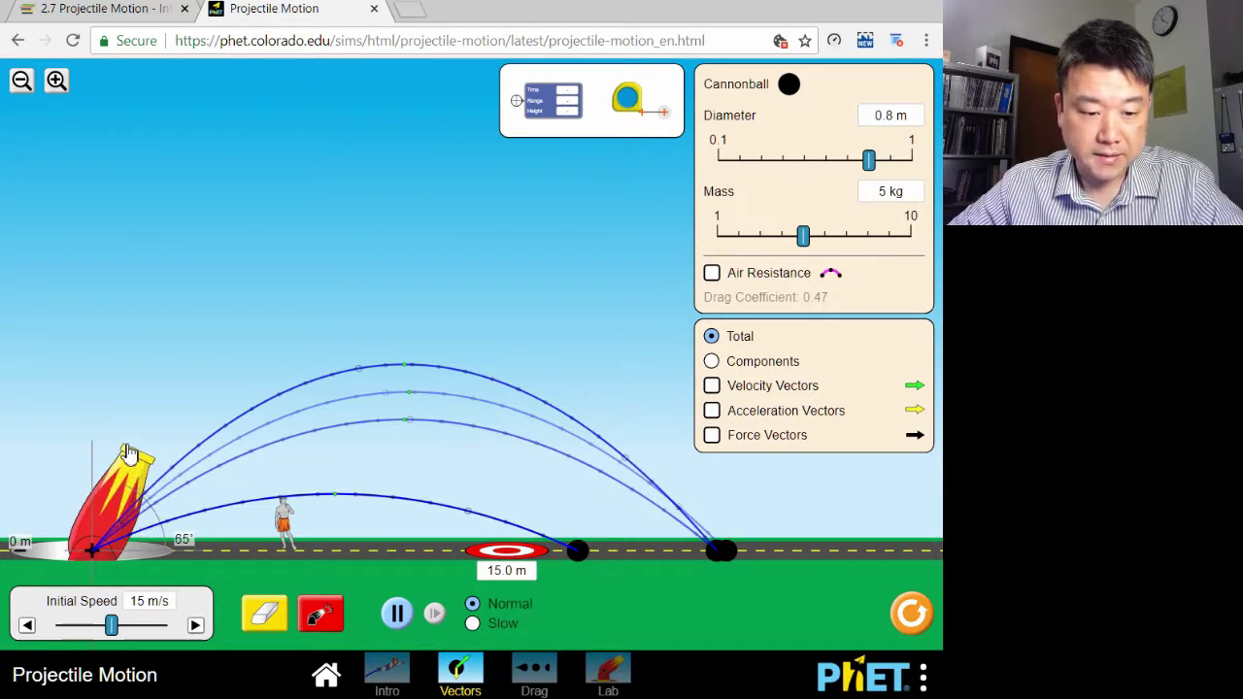
pyautogui.click(316, 616)
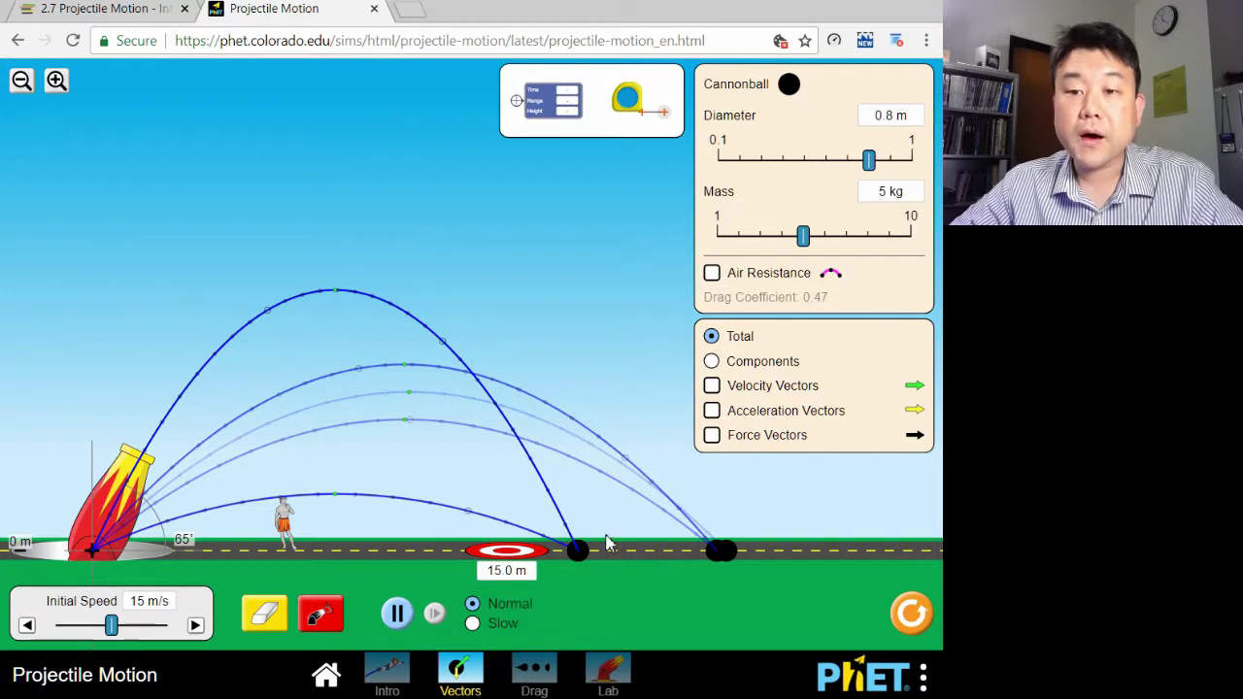
# - Show velocity vectors as components and fire two balls
pyautogui.click(713, 387)
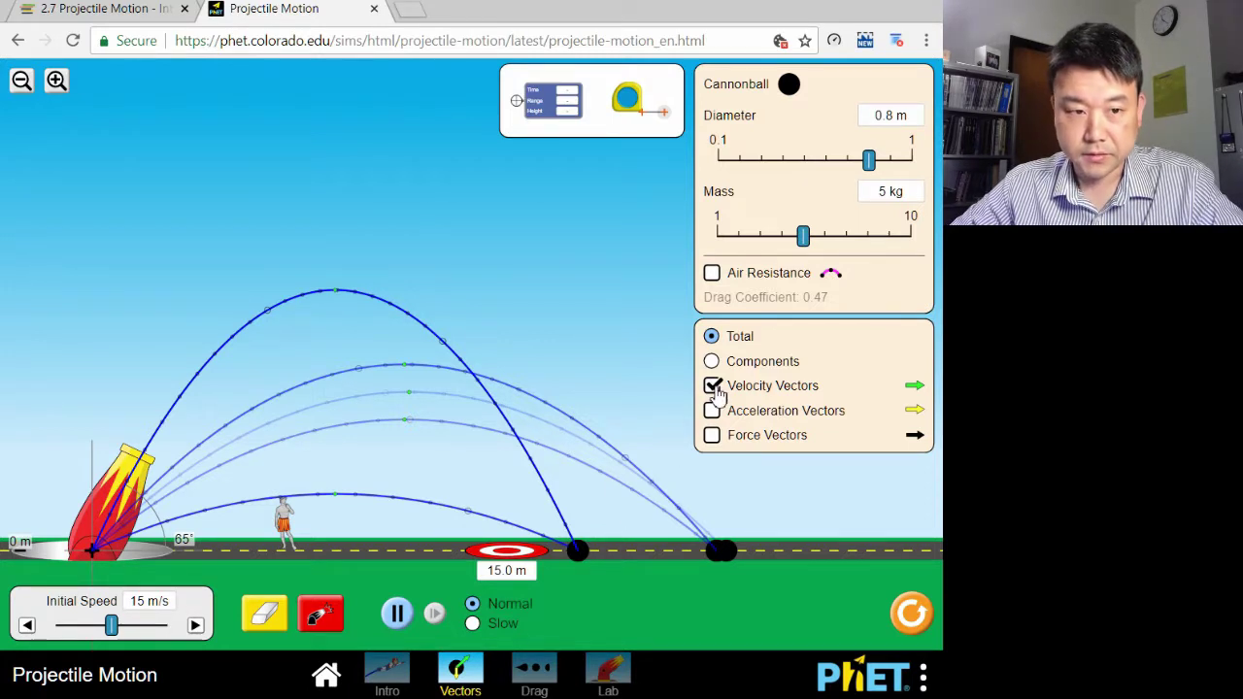
pyautogui.click(711, 361)
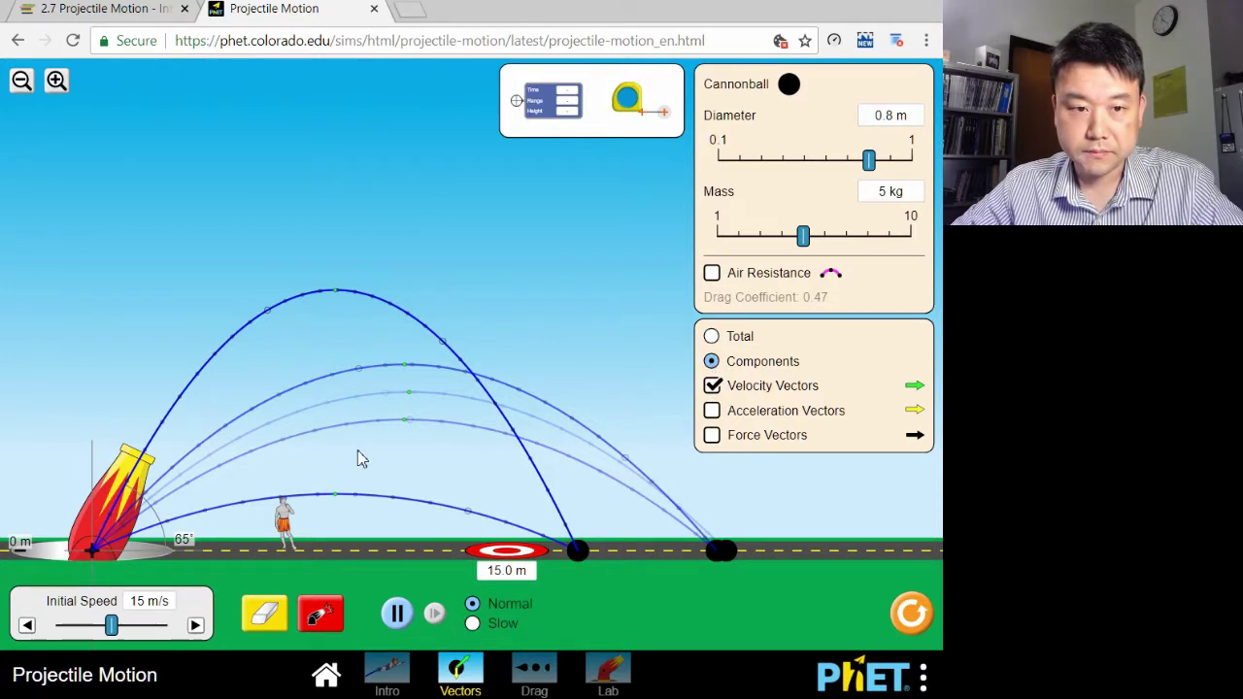
pyautogui.click(330, 619)
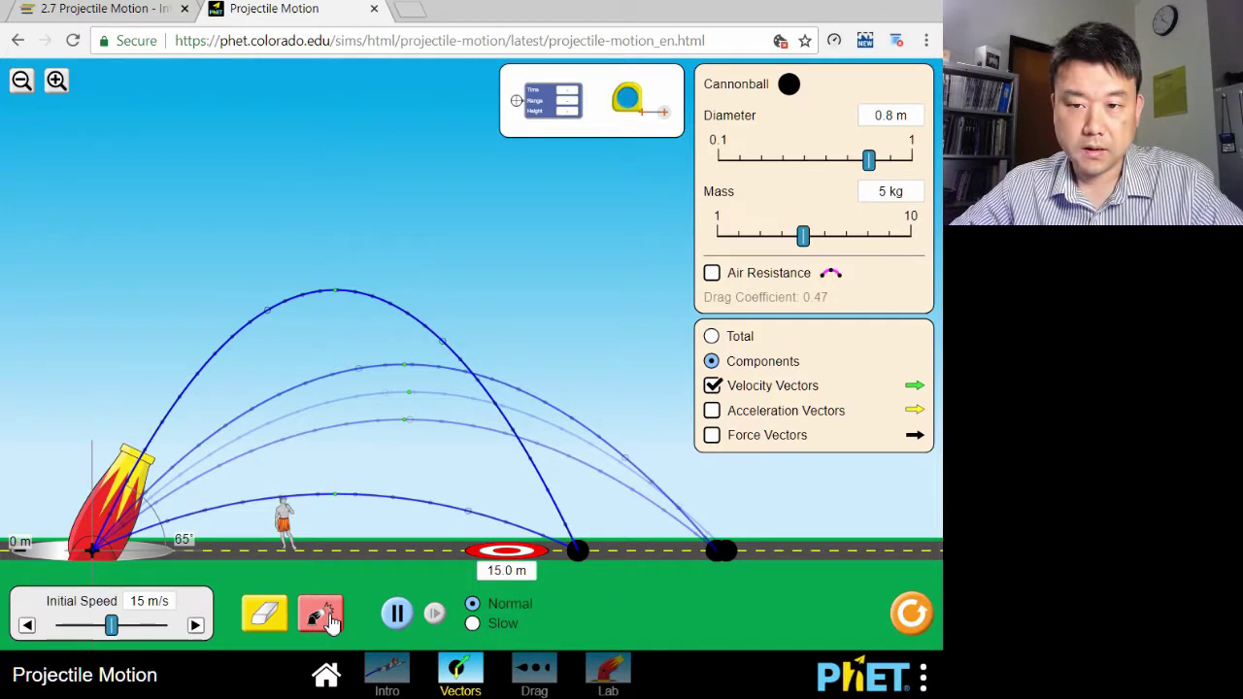
pyautogui.click(331, 622)
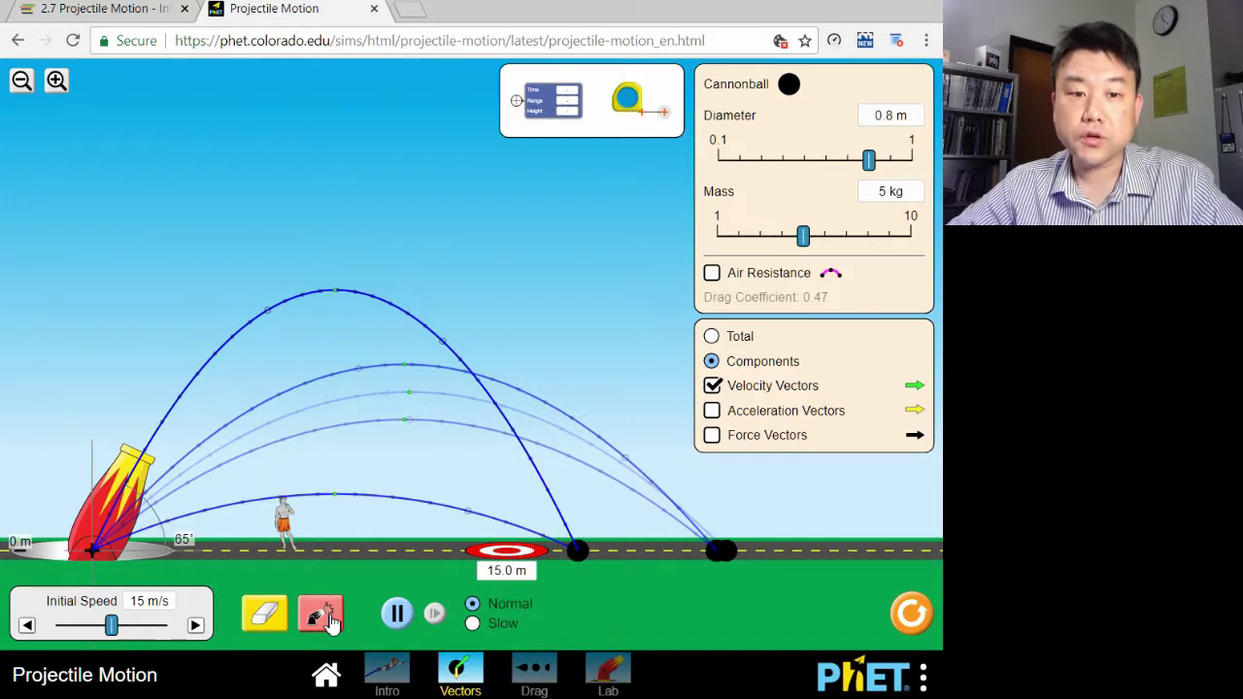
# - Replace velocity vectors with acceleration vectors and fire another ball
pyautogui.click(713, 388)
pyautogui.click(713, 410)
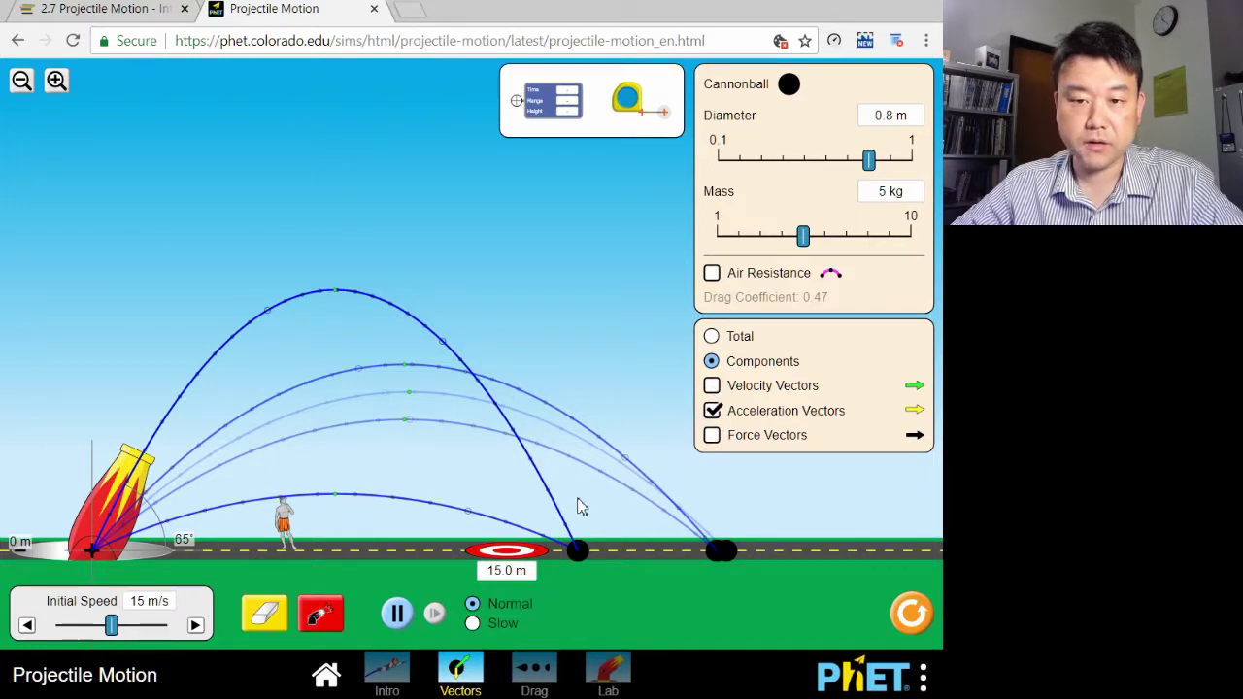
pyautogui.click(320, 617)
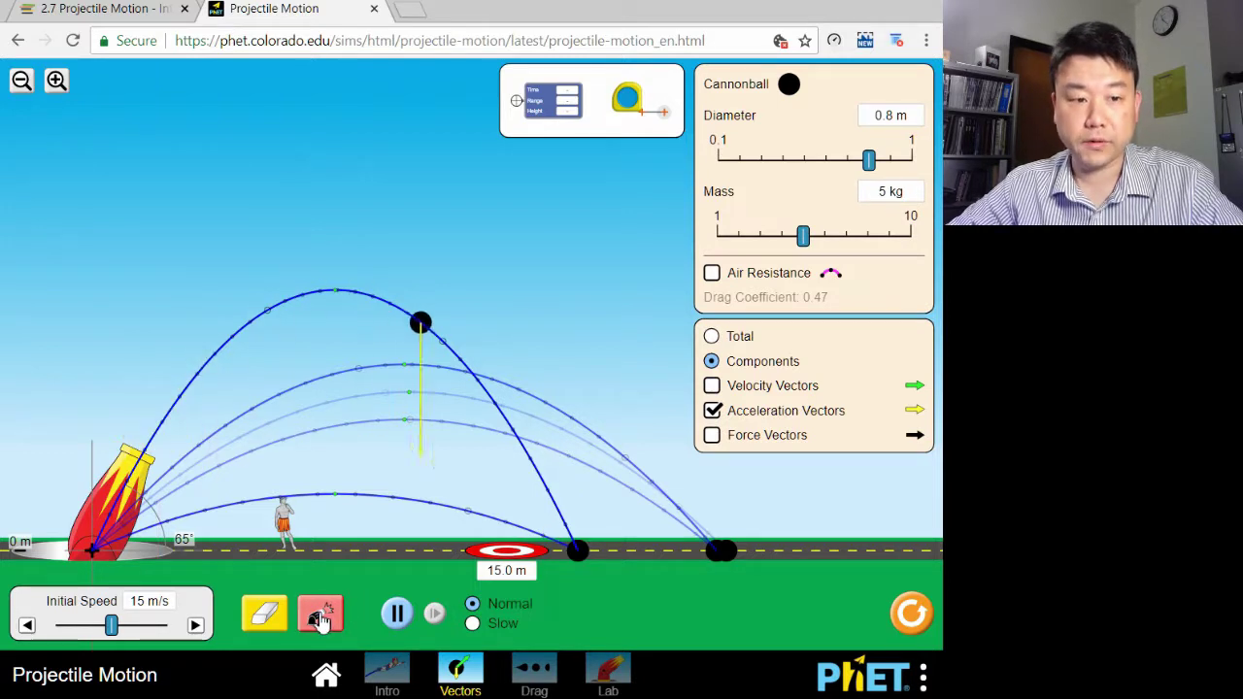